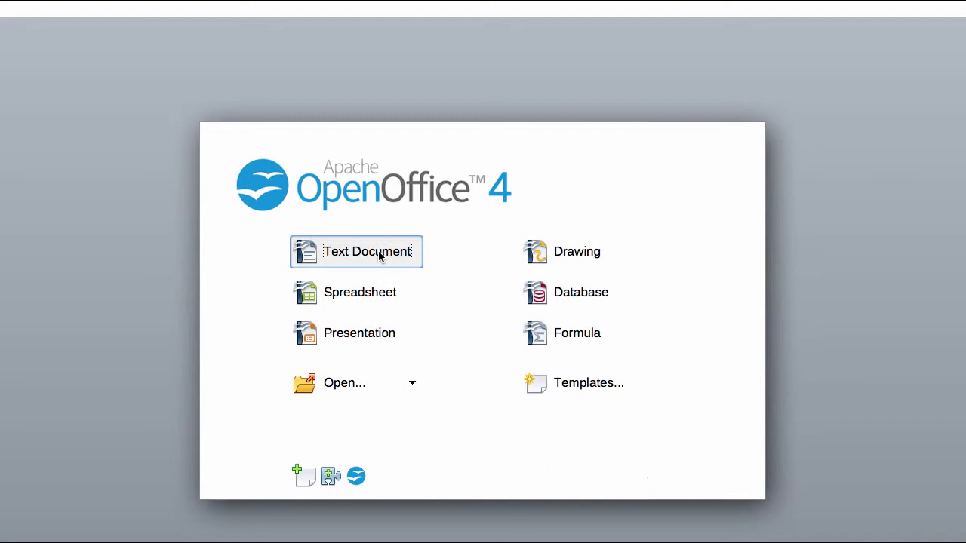
Create a new text document and enter the title "How To Create Your First Ebook" on the second line
left_click(379, 257)
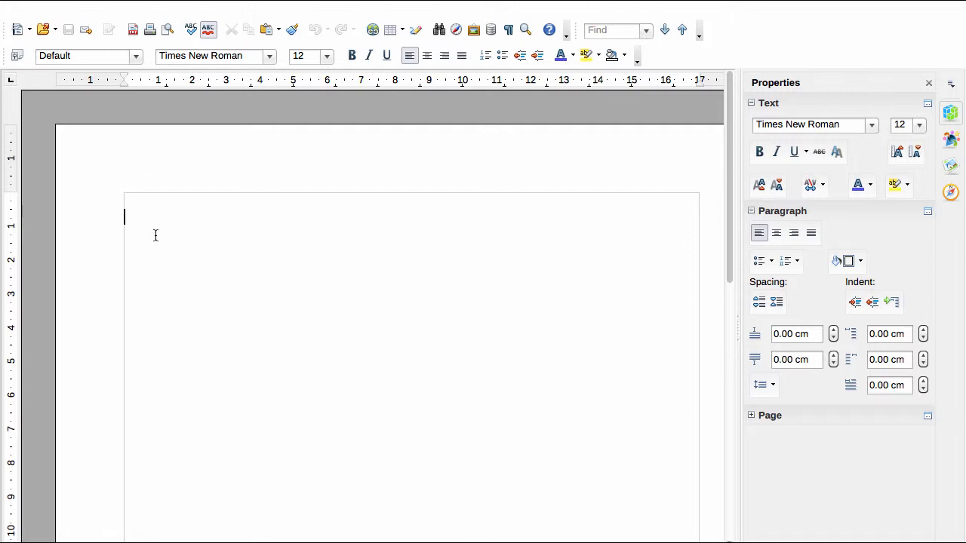
key("Return")
type("How To Create Y")
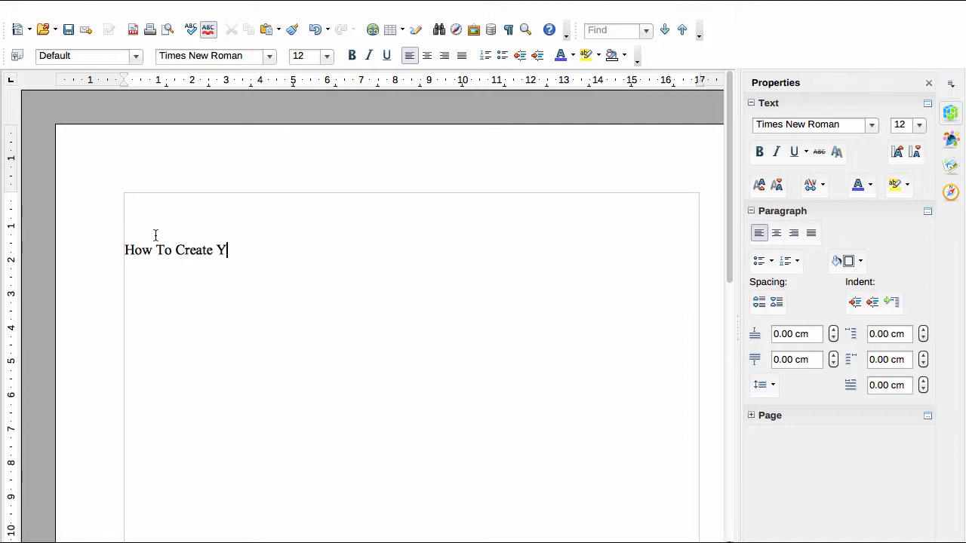
type("our")
key("BackSpace")
key("BackSpace")
type("our First Eboo")
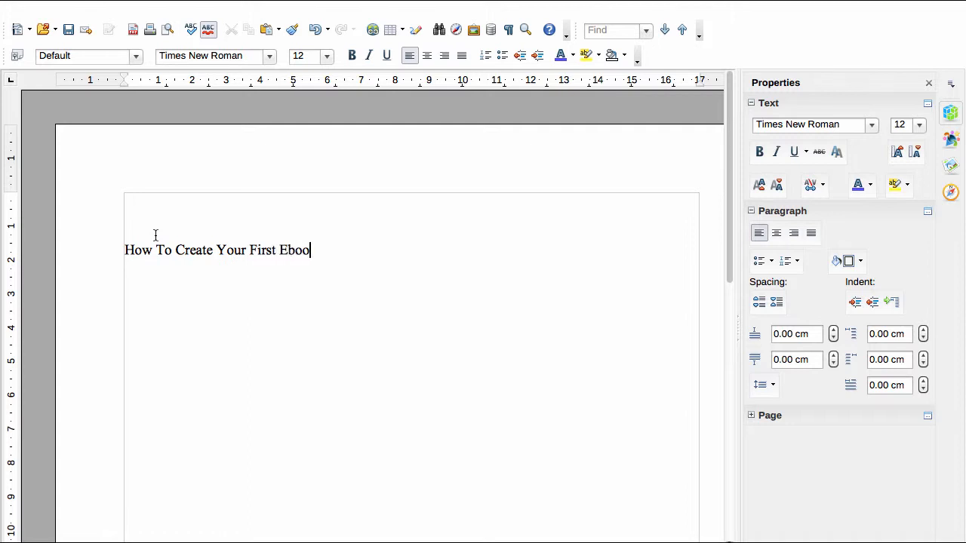
type("k")
Change the font of the title "How To Create Your First Ebook" to Tahoma
left_click(193, 204)
left_click_drag(318, 250, 119, 244)
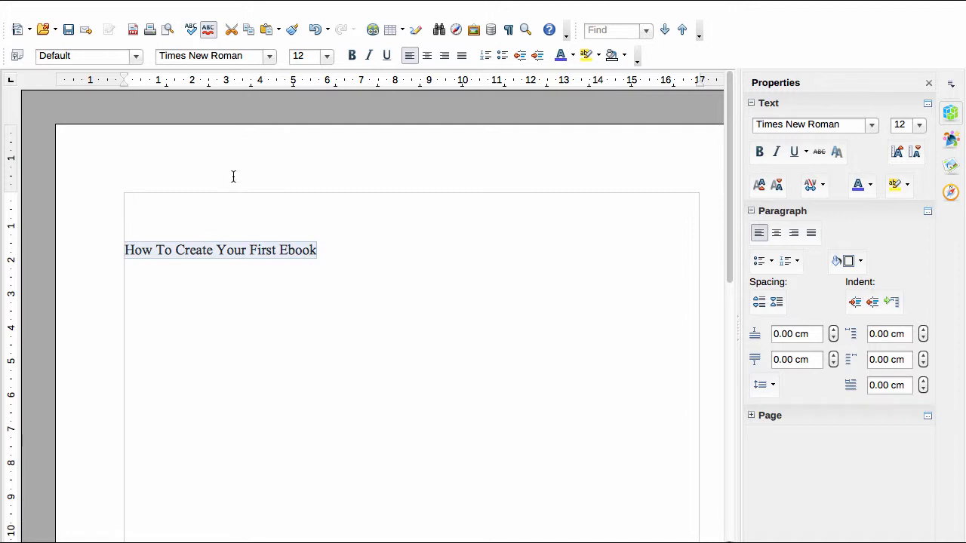
left_click(269, 57)
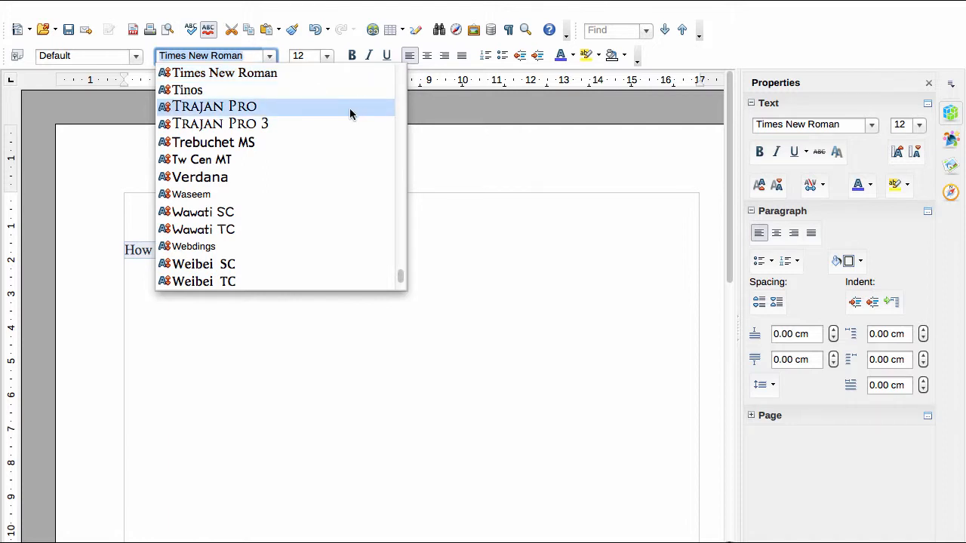
scroll(351, 113, "up", 5)
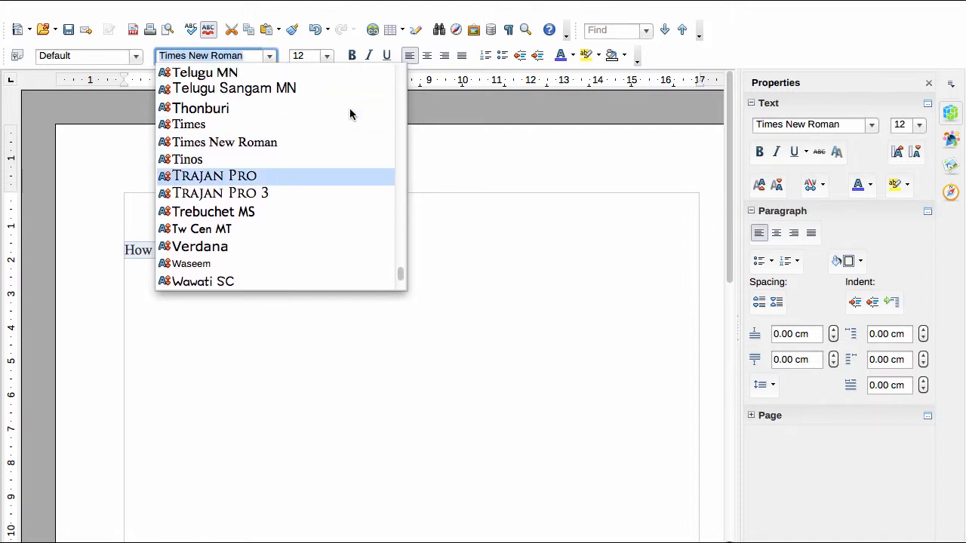
scroll(349, 113, "up", 4)
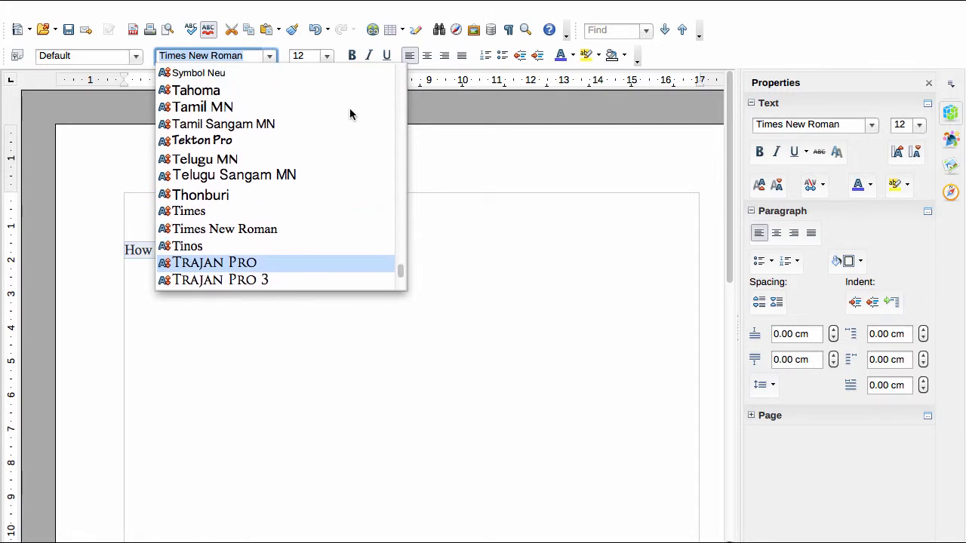
left_click(289, 92)
left_click(358, 257)
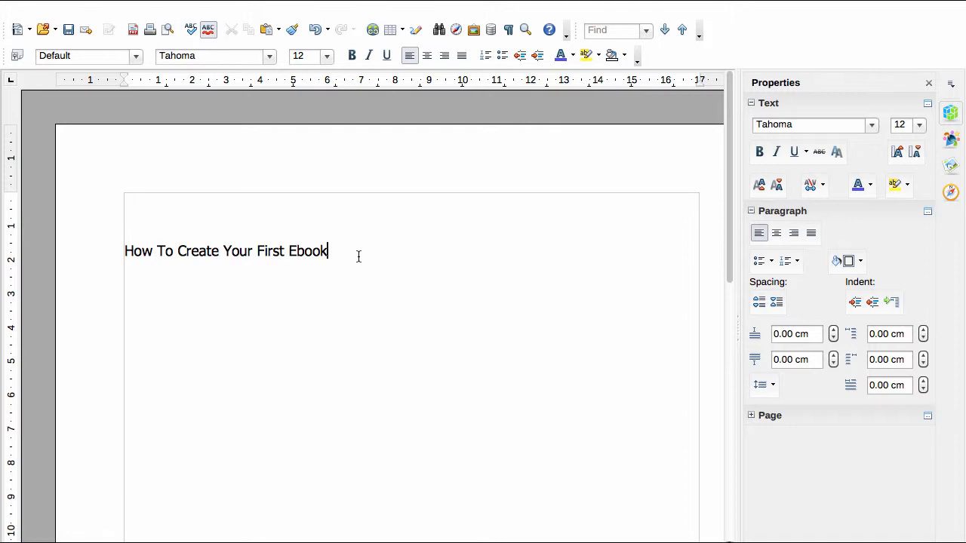
Try font size 16 on the title, and set it to 18
left_click_drag(327, 252, 123, 251)
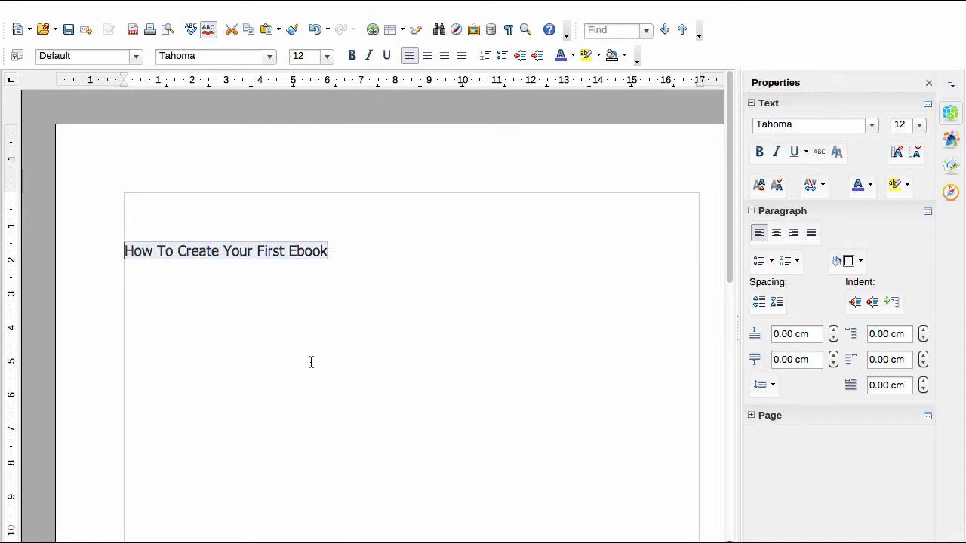
left_click(326, 58)
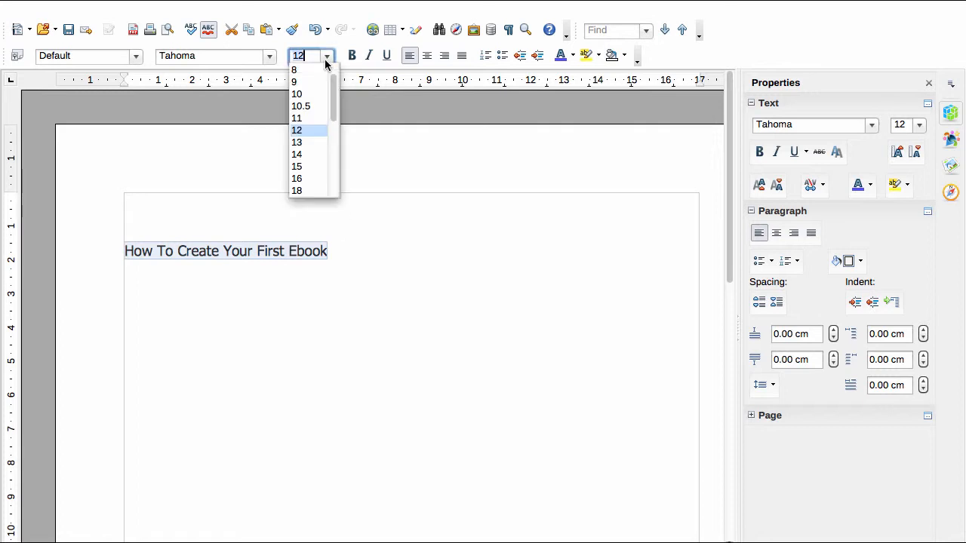
left_click(312, 178)
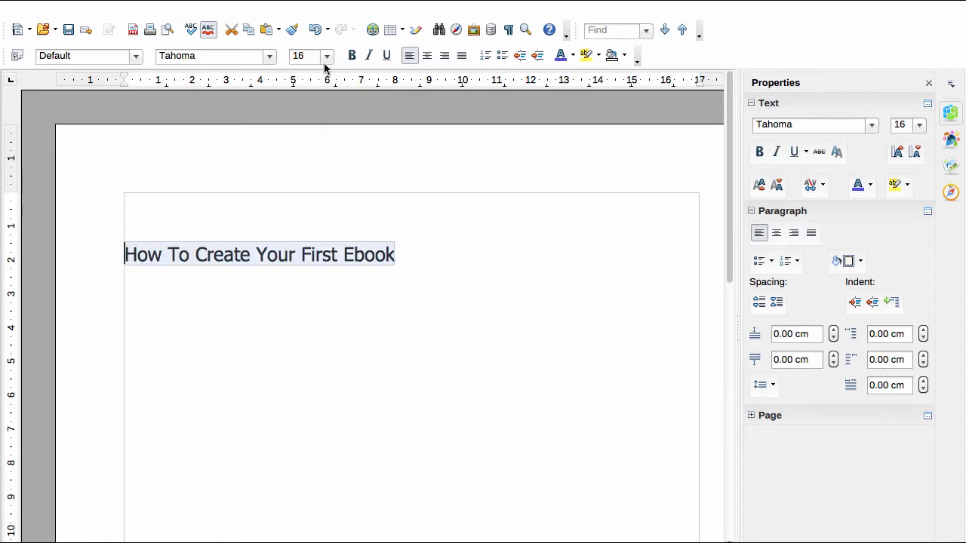
left_click(326, 56)
left_click(315, 144)
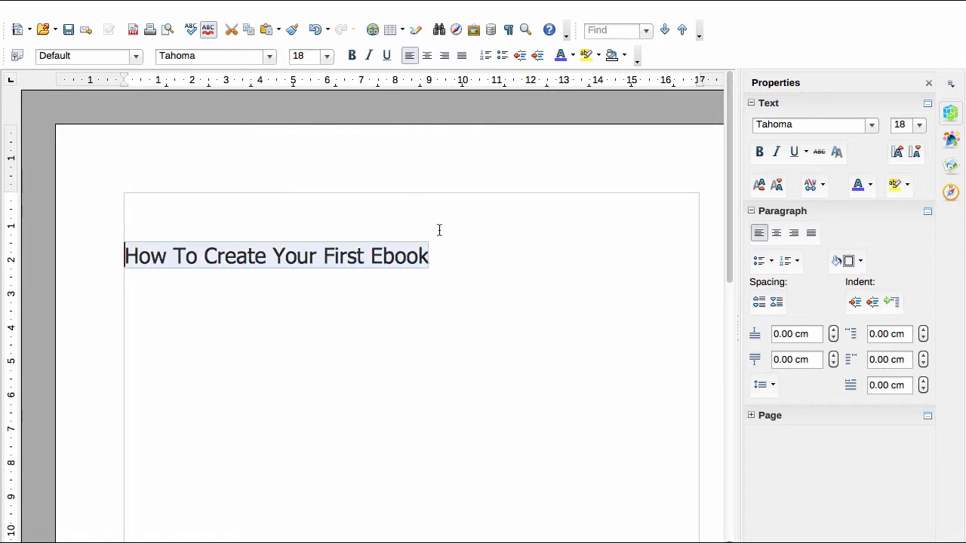
Add the line "Presented by Biz Lab Online" below the title, leaving one blank line between them
left_click(442, 261)
key("Return")
key("Return")
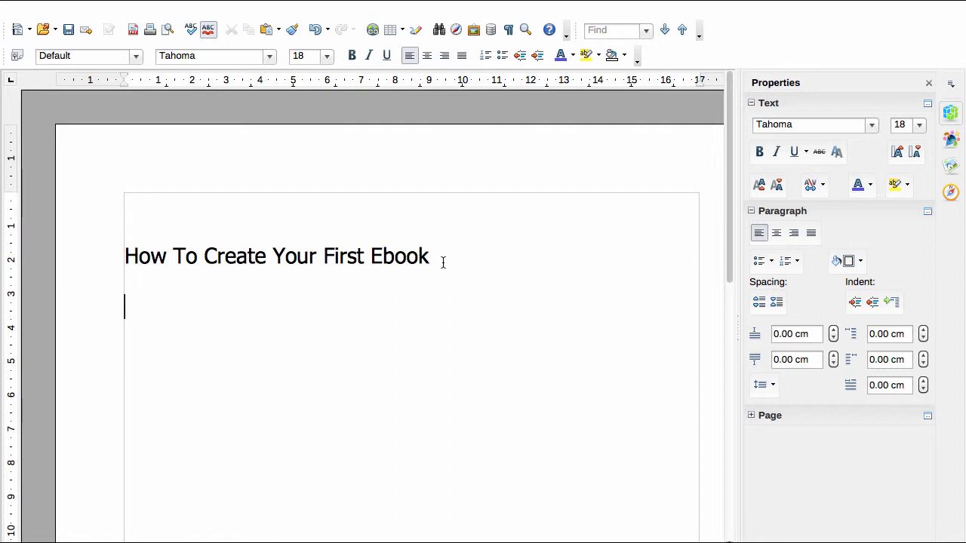
type("Presente")
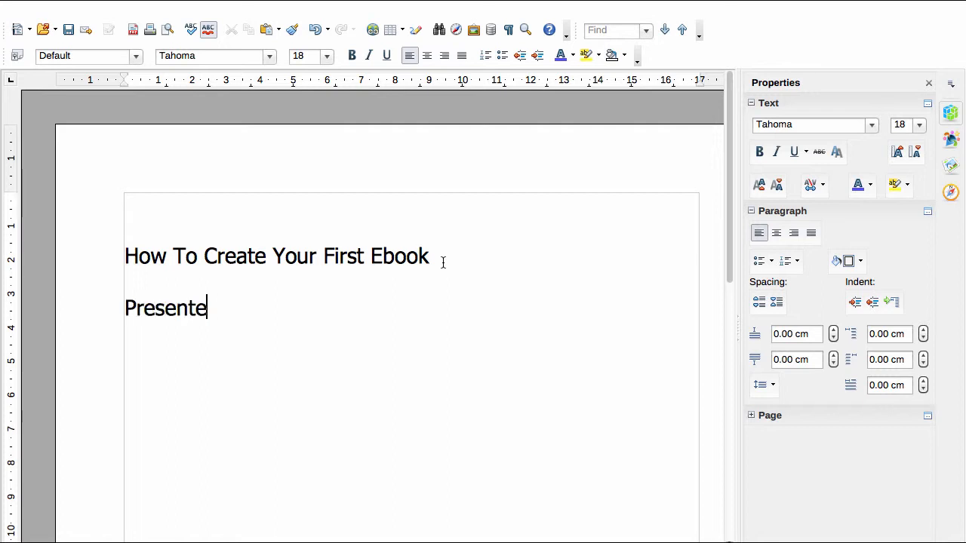
type("d by Biz ")
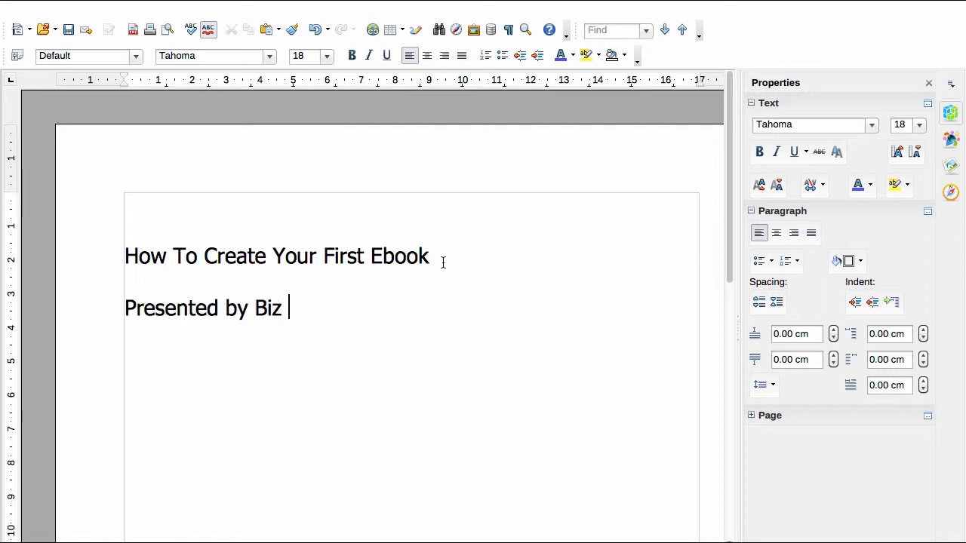
type("Lab Online")
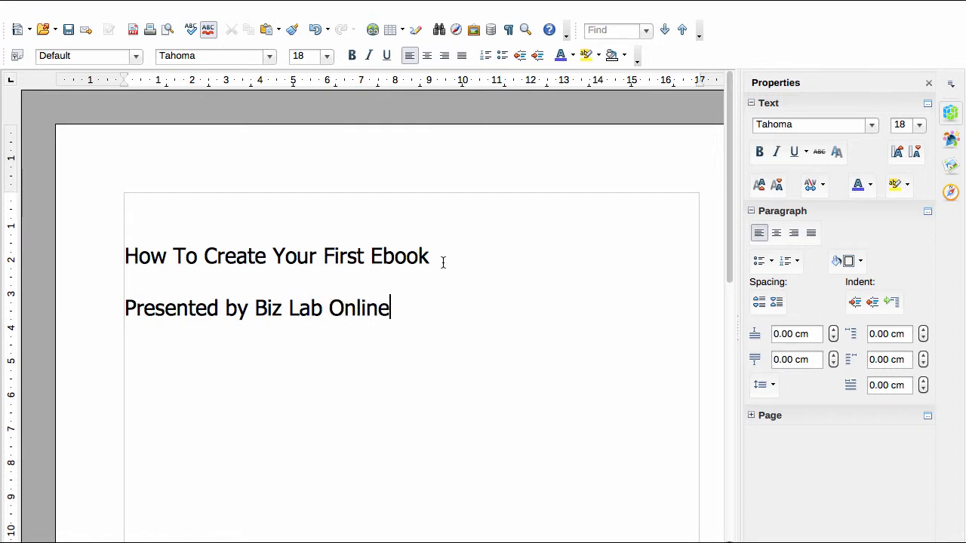
Try font size 13 on the "Presented by Biz Lab Online" line, and set it to 14
left_click_drag(425, 315, 123, 306)
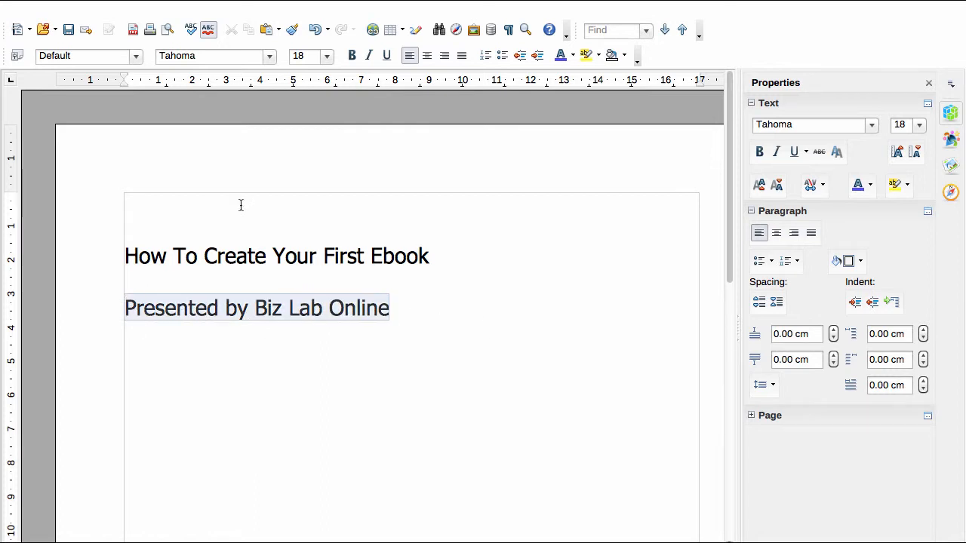
left_click(328, 58)
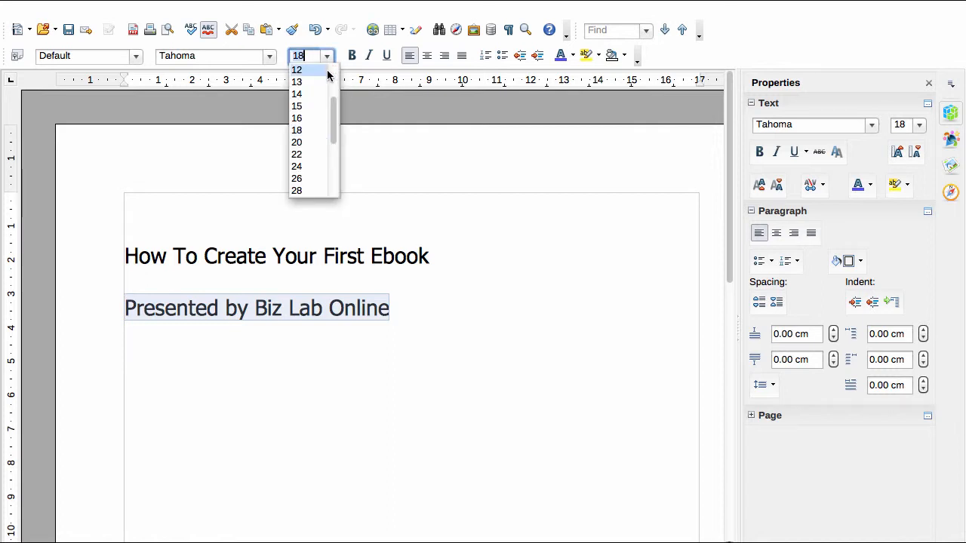
left_click(322, 81)
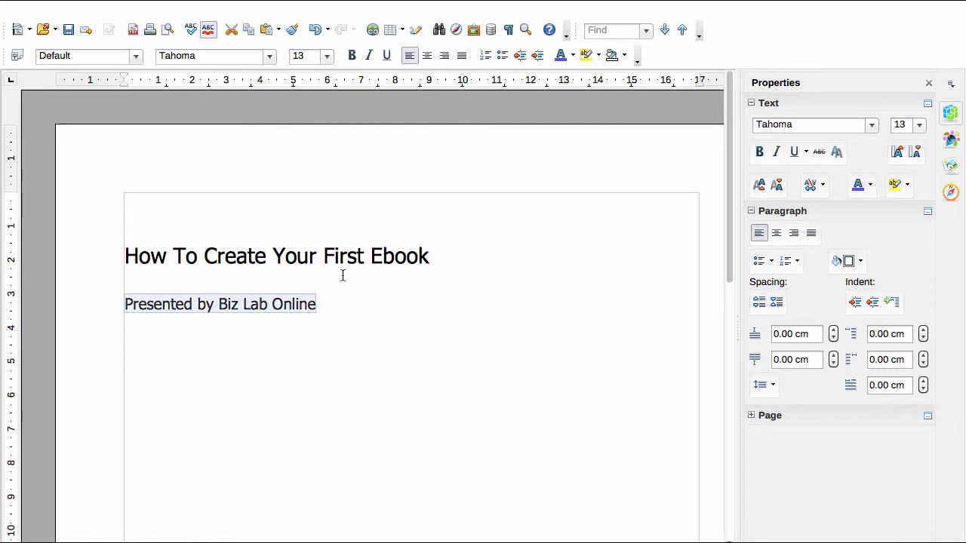
left_click(325, 310)
triple_click(325, 309)
left_click(327, 59)
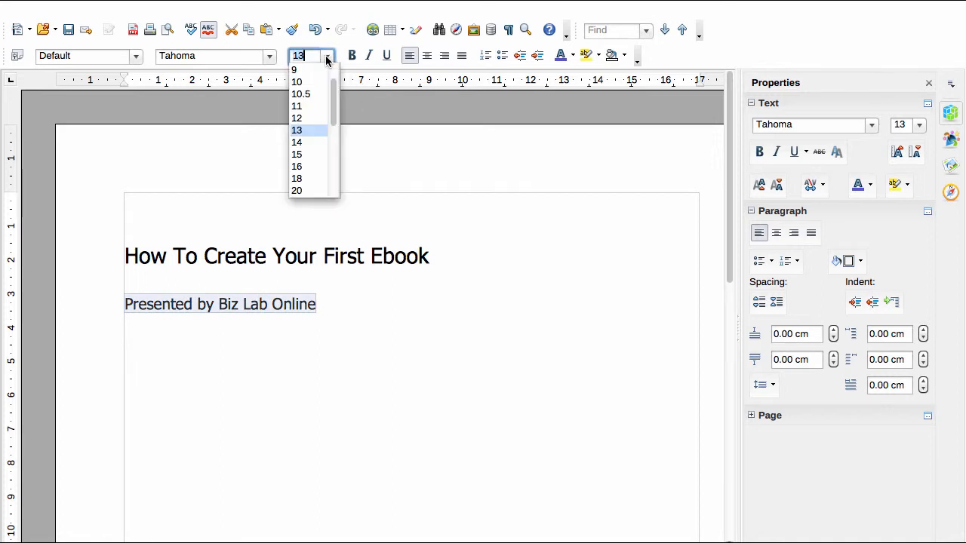
left_click(314, 142)
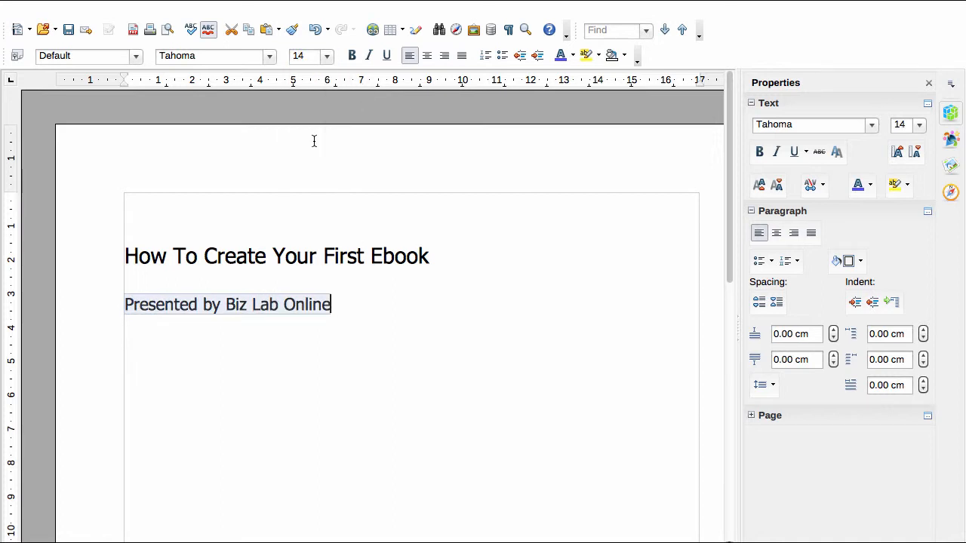
left_click(349, 307)
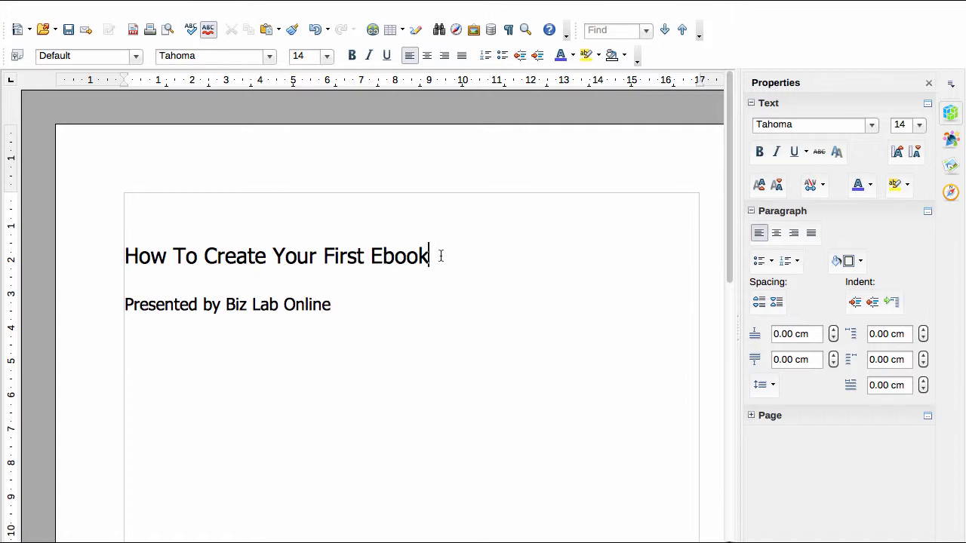
Try the right and left alignments on the ebook title, and leave it centered
left_click_drag(440, 254, 115, 255)
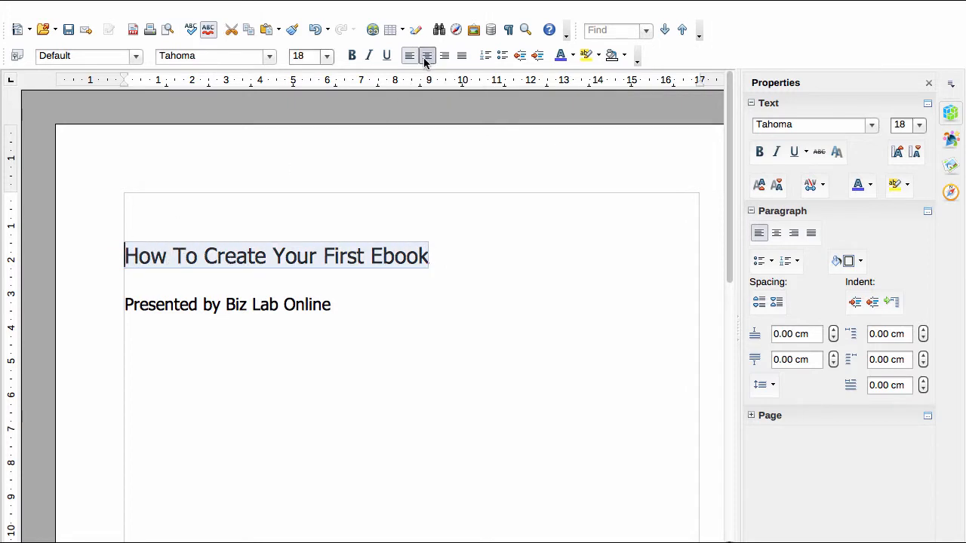
left_click(426, 57)
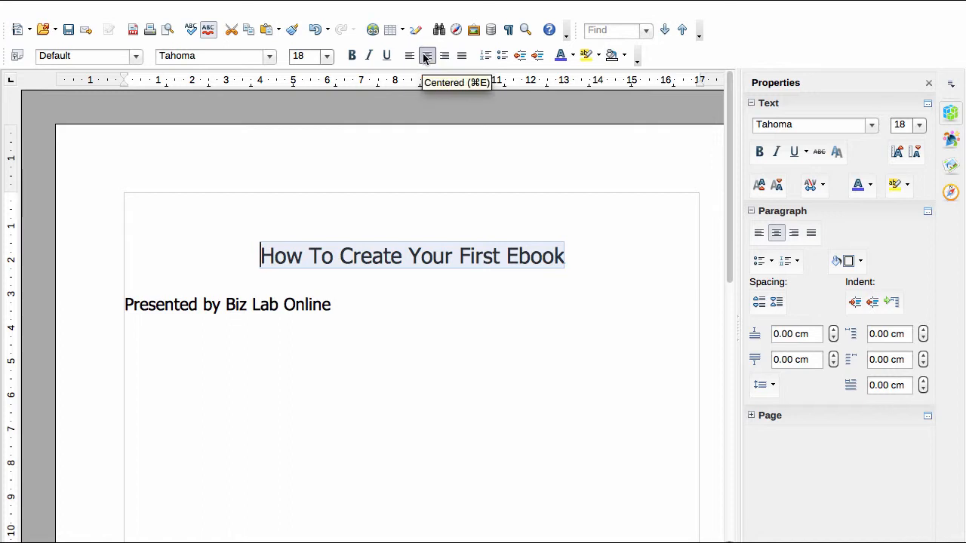
left_click(444, 58)
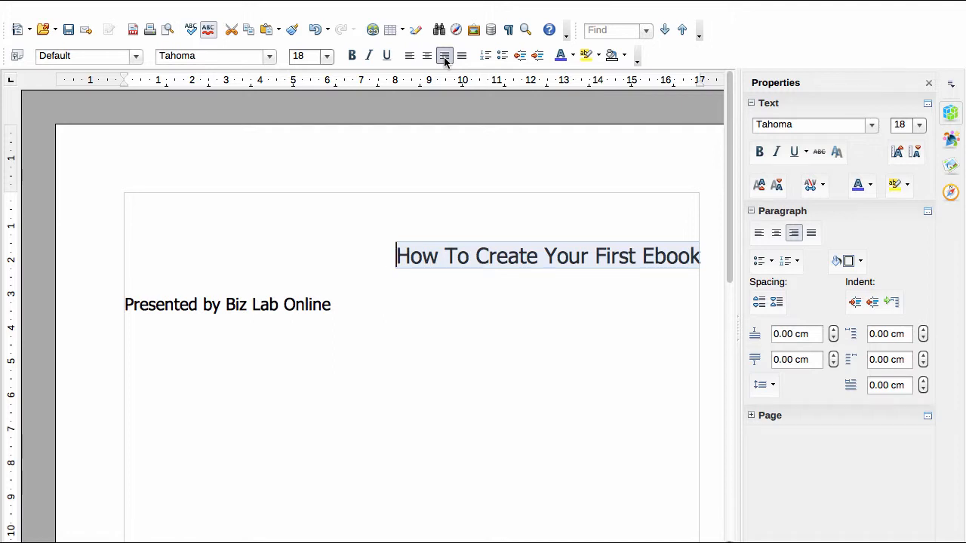
left_click(410, 58)
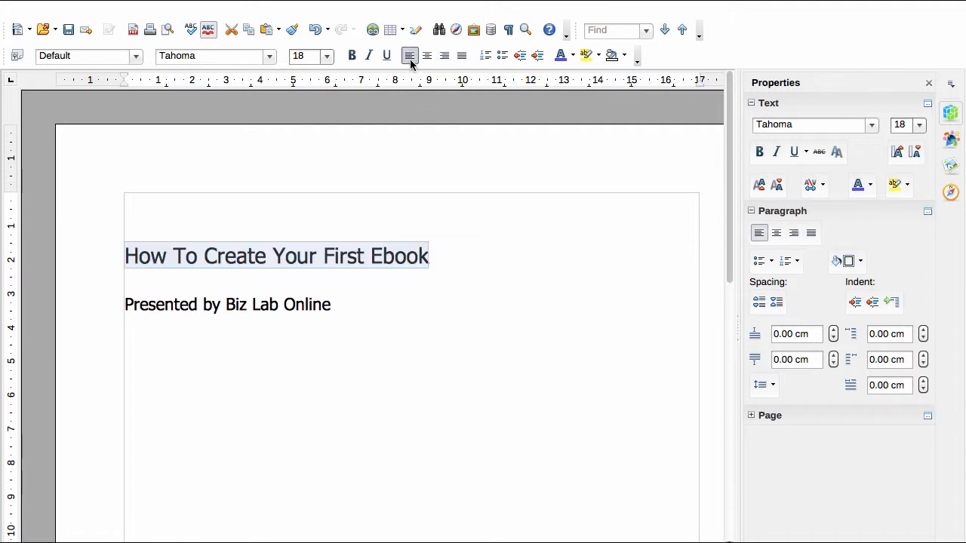
left_click(426, 58)
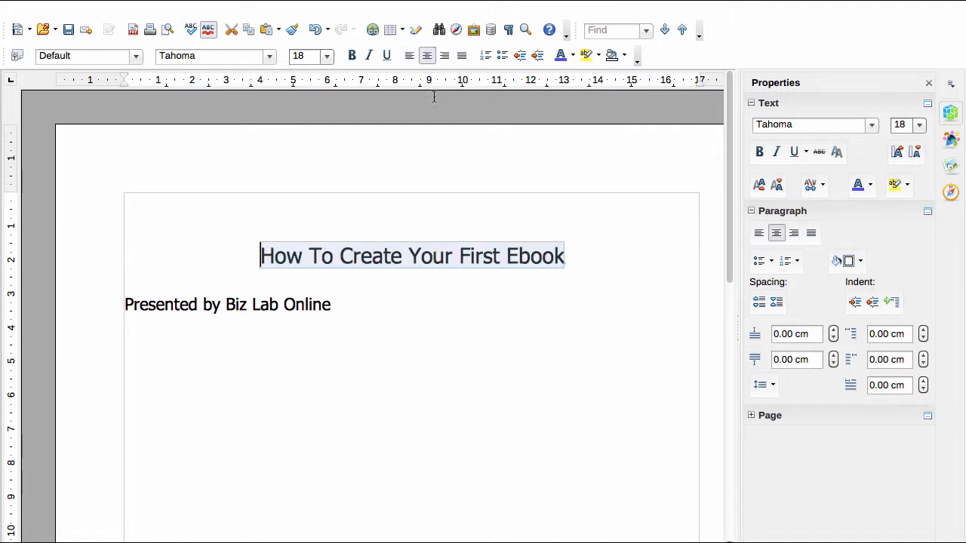
left_click(582, 250)
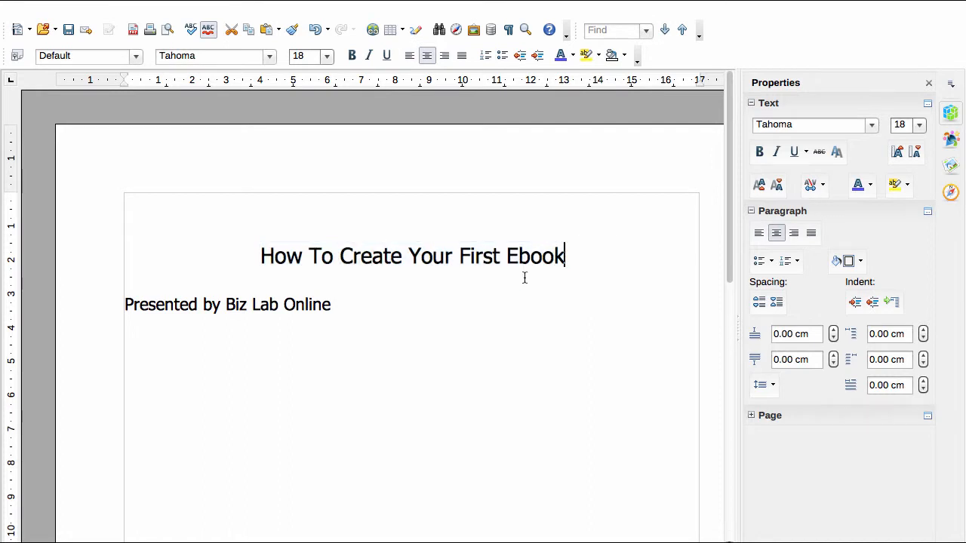
Extend the "Presented by" line with a comma, the founder's name and "is the founder of Biz Lab Online", with "blah blah blah" on the next line
left_click(399, 299)
key("Left")
key("Left")
key("Left")
key("Left")
key("Left")
key("Left")
key("Left")
key("Left")
key("Left")
key("Left")
key("Left")
key("Left")
key("Left")
key("Left")
key("Left")
key("Left")
key("Left")
key("Left")
key("Left")
key("Left")
left_click(337, 306)
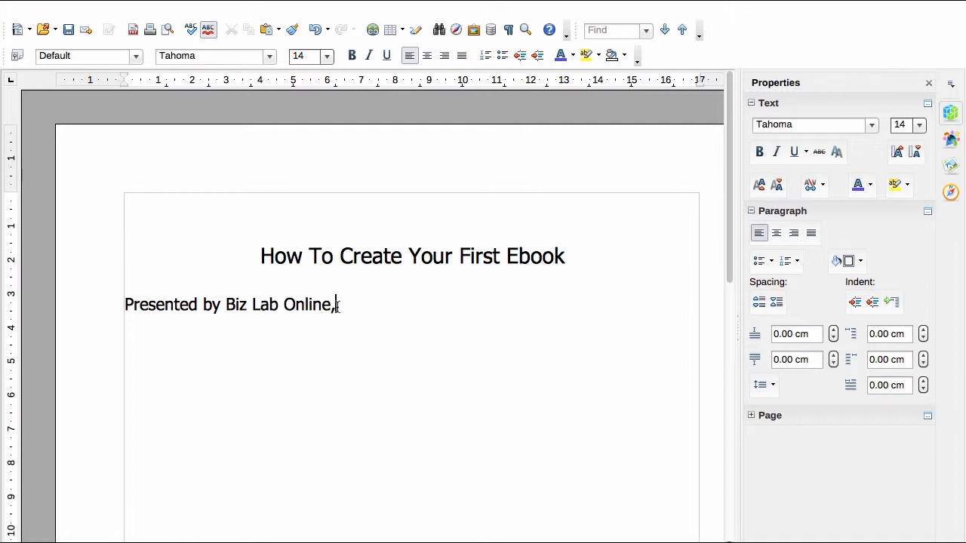
type(", Kim Matheson is")
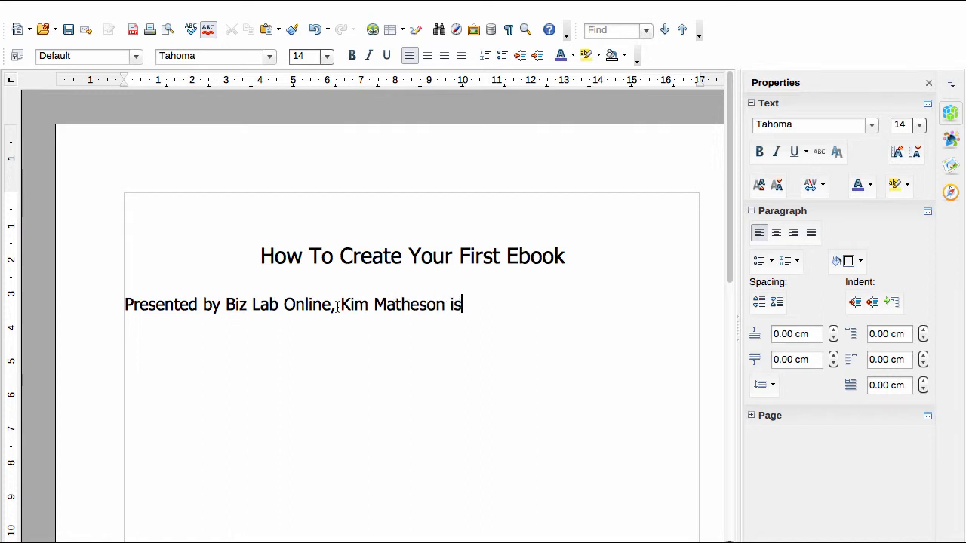
type(" the founder o")
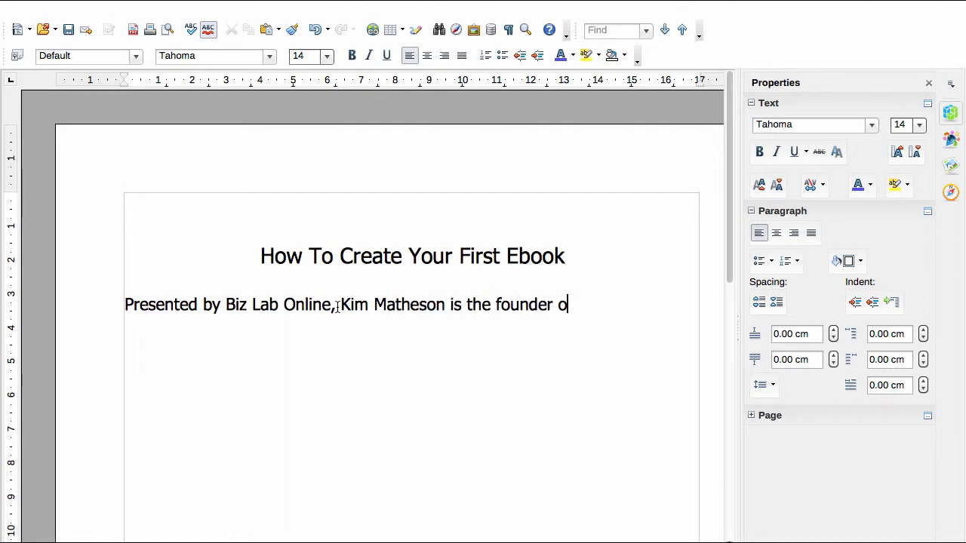
type("f Biz Lab Online")
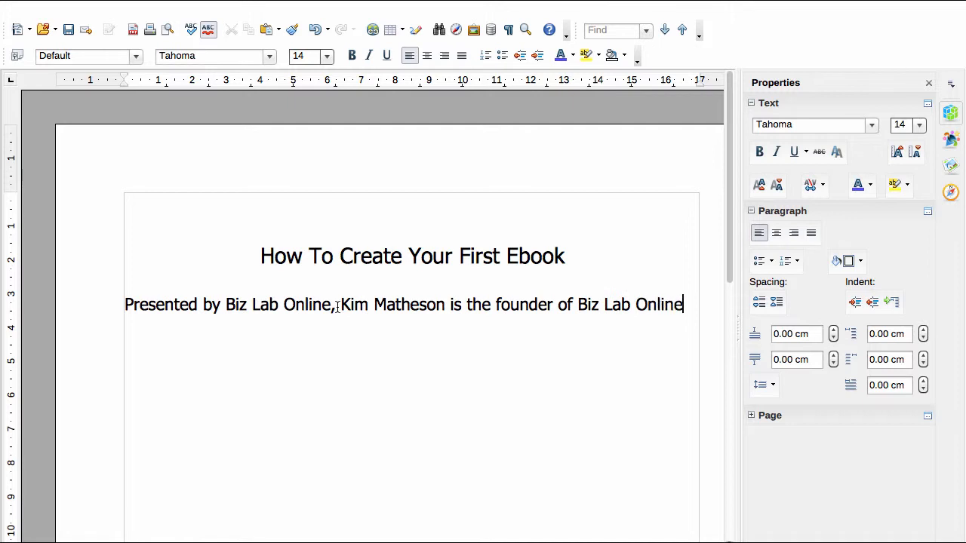
key("Return")
type("blah blah blah")
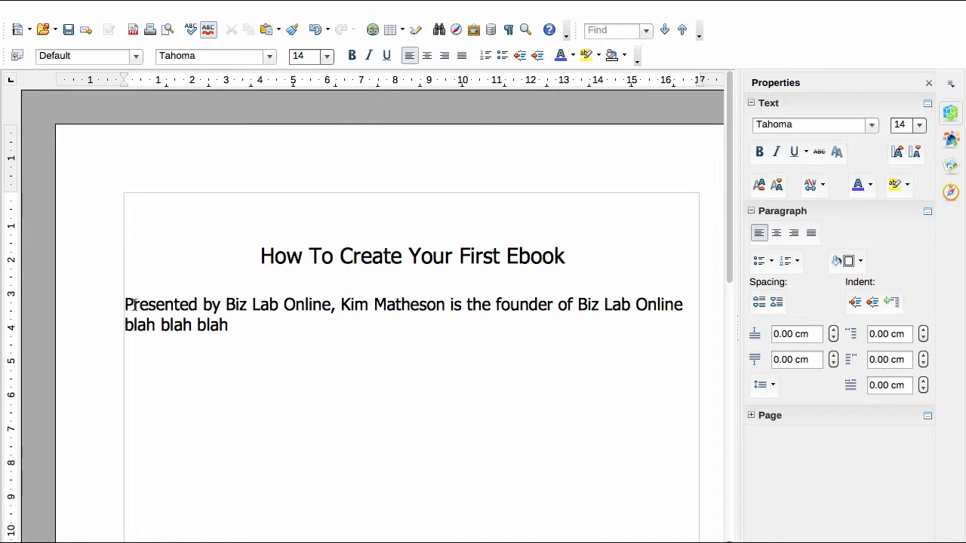
Justify the two lines of text below the title
left_click_drag(124, 305, 232, 323)
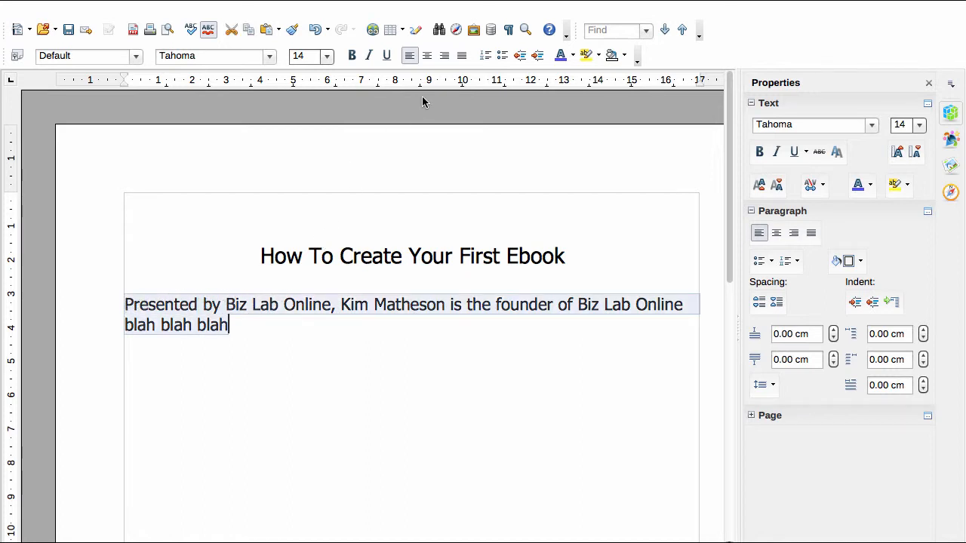
left_click(462, 57)
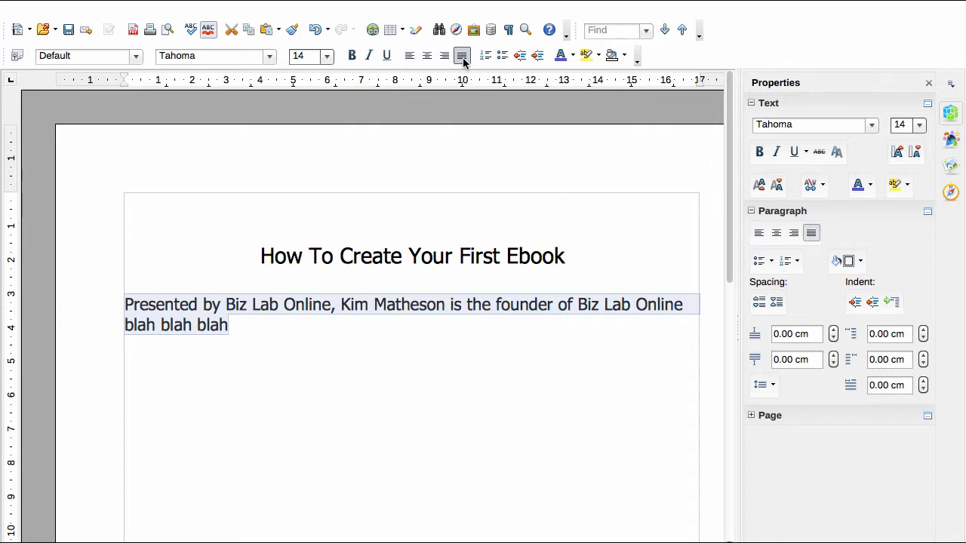
left_click(323, 317)
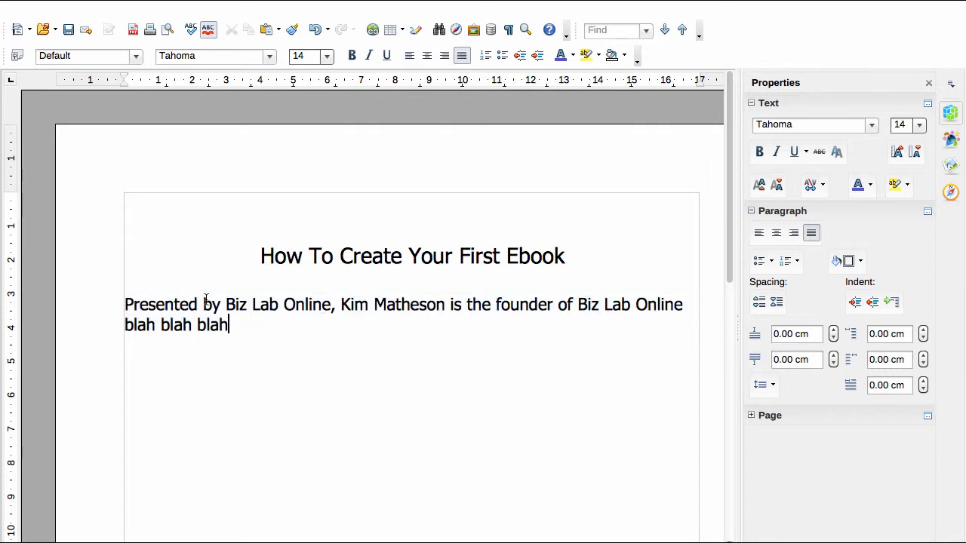
left_click_drag(125, 305, 227, 324)
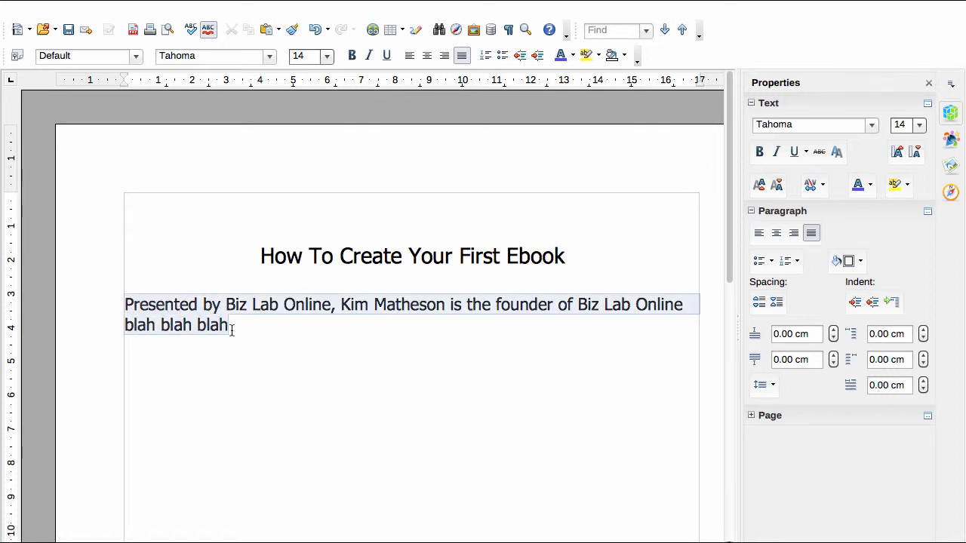
left_click(686, 305)
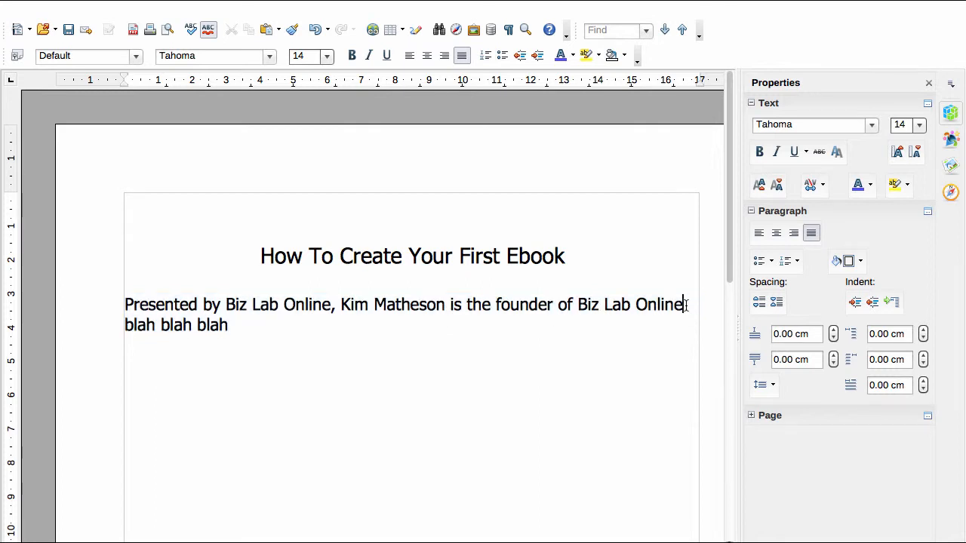
left_click(693, 331)
Color the ebook title "How To Create Your First Ebook" bright red
left_click(260, 256)
left_click_drag(260, 256, 581, 261)
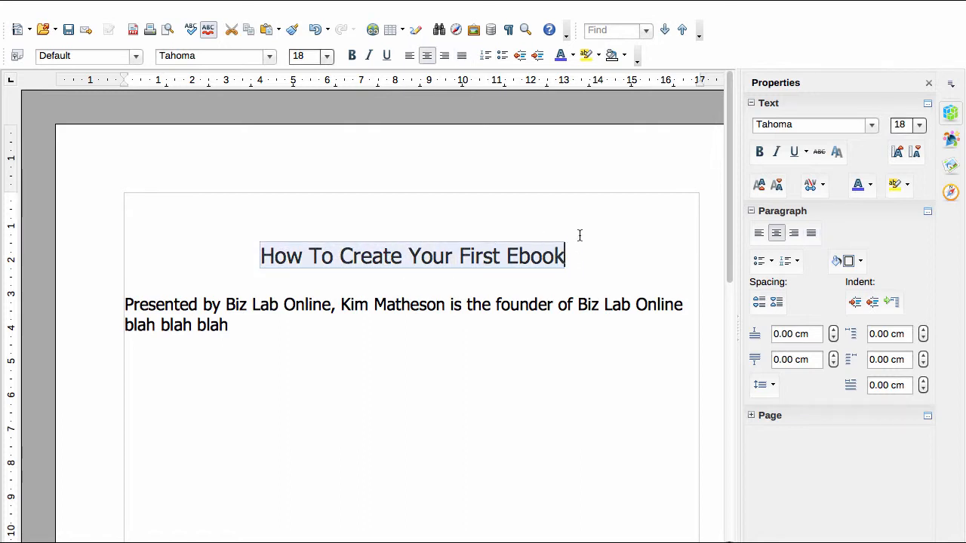
left_click(573, 57)
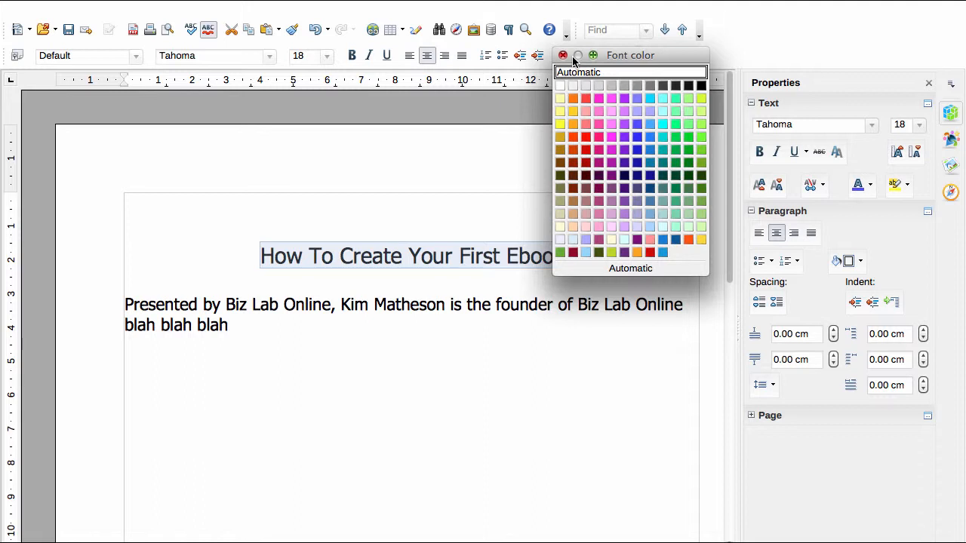
left_click(586, 140)
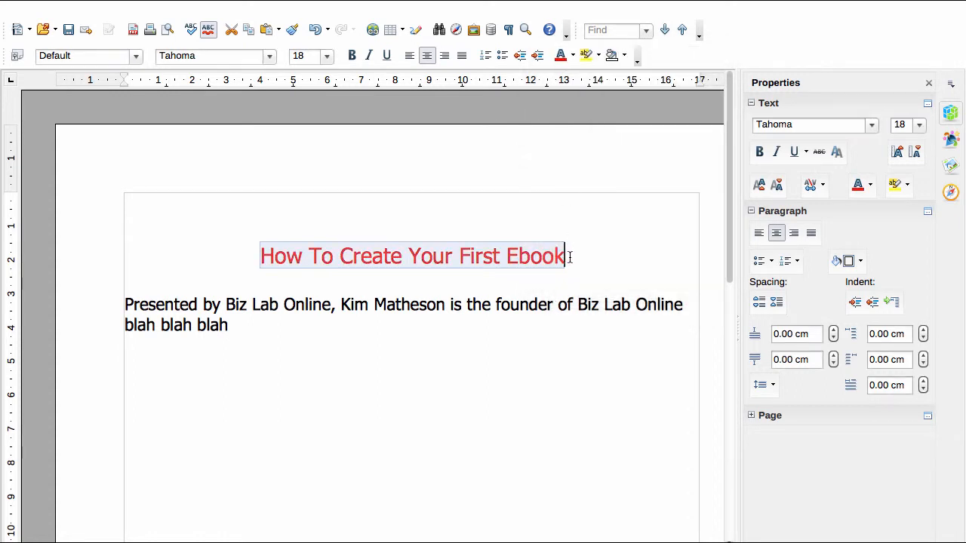
Make the ebook title bold, italic and underlined
left_click(352, 57)
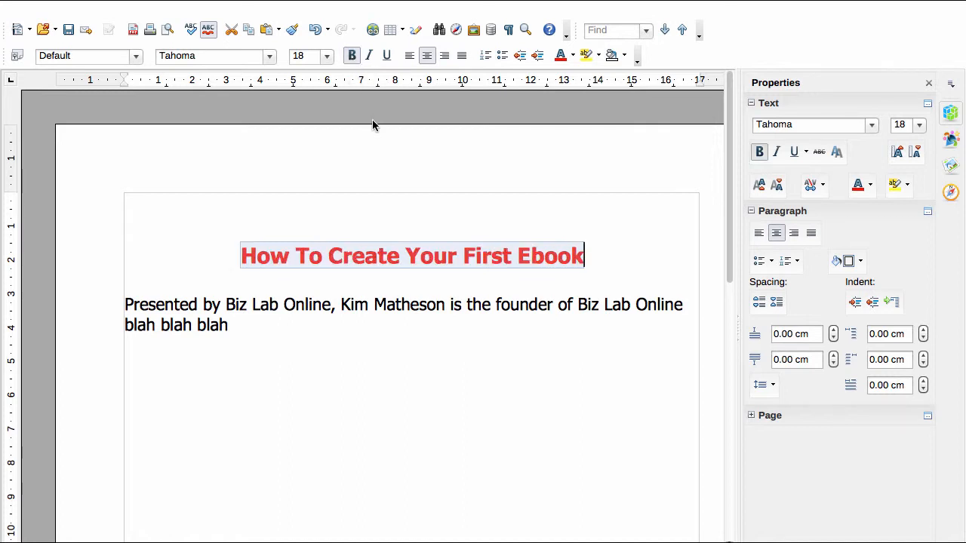
left_click(370, 56)
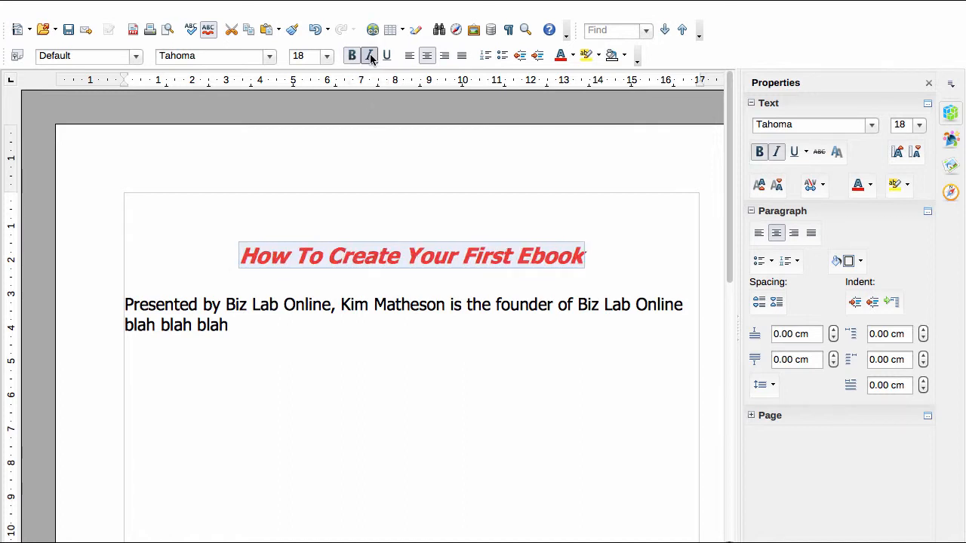
left_click(386, 56)
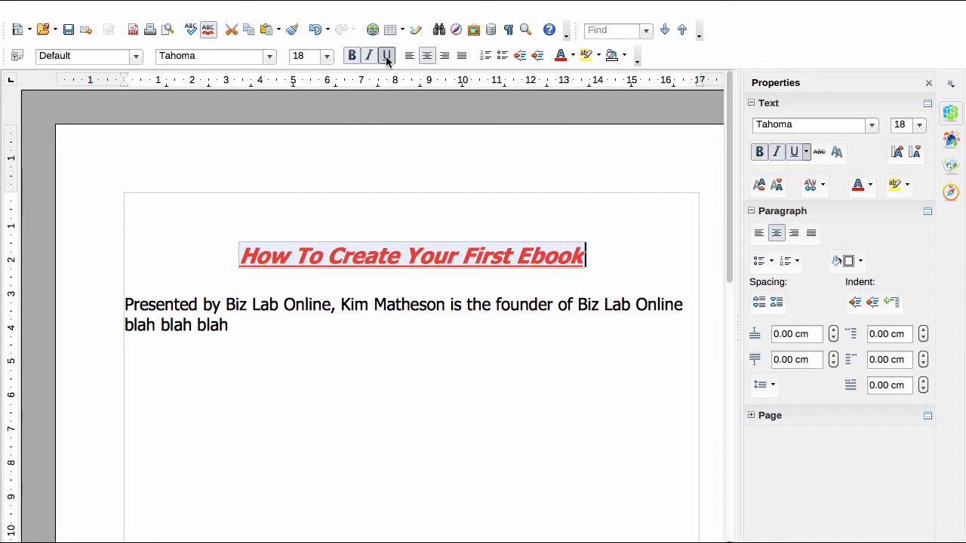
left_click(641, 240)
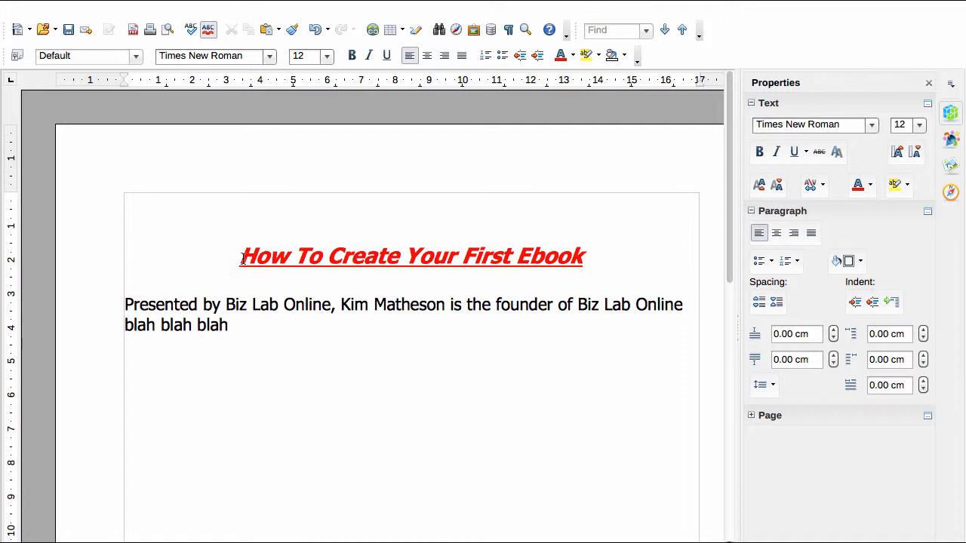
Highlight the ebook title in pale yellow
left_click_drag(242, 258, 604, 255)
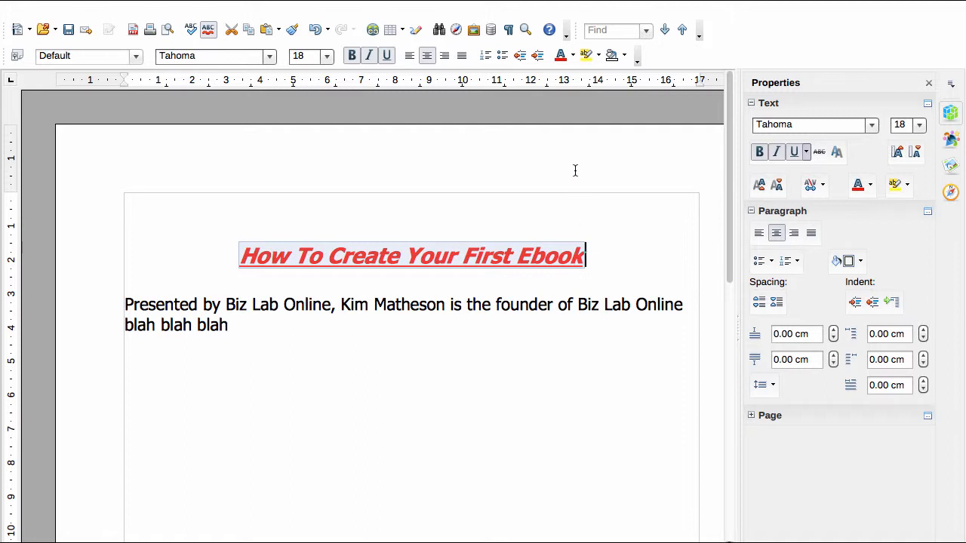
left_click(605, 250)
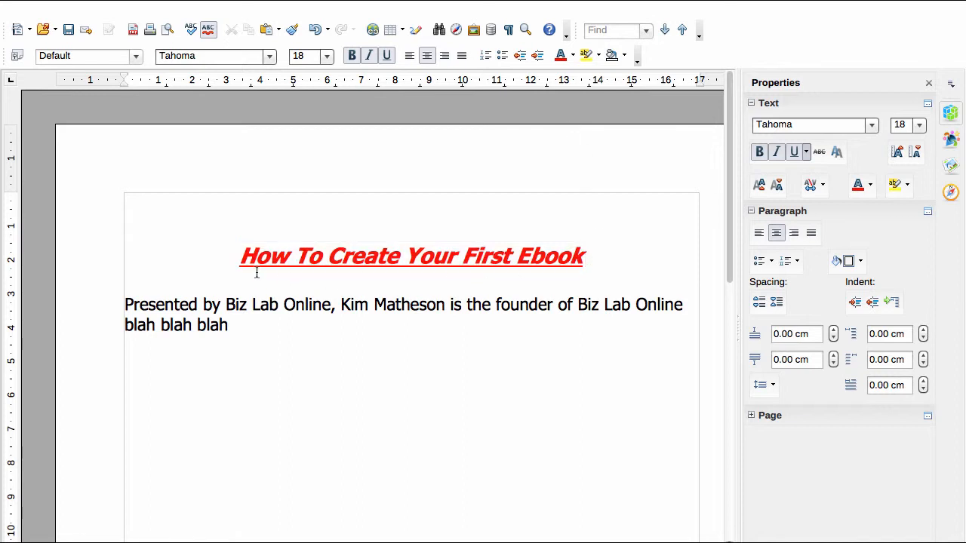
left_click_drag(239, 256, 608, 209)
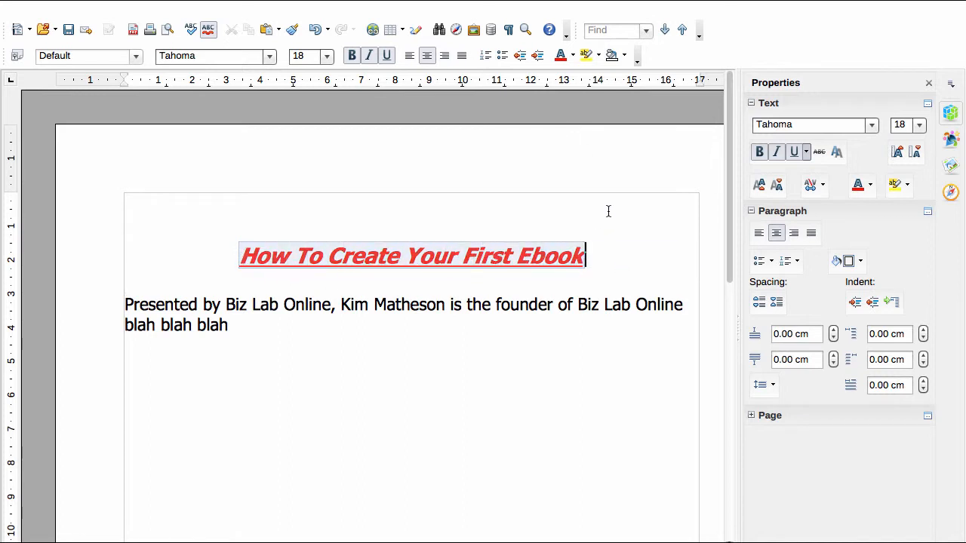
left_click(598, 55)
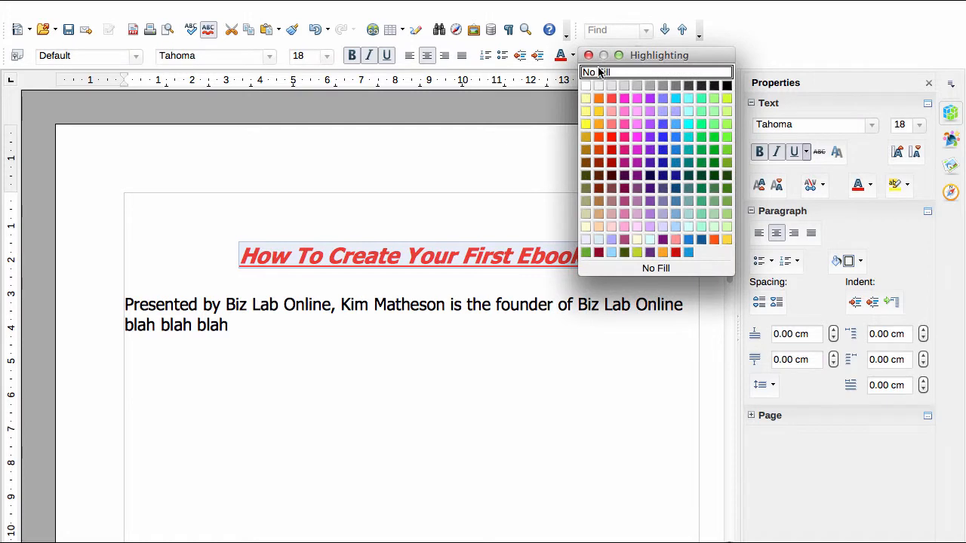
left_click(587, 99)
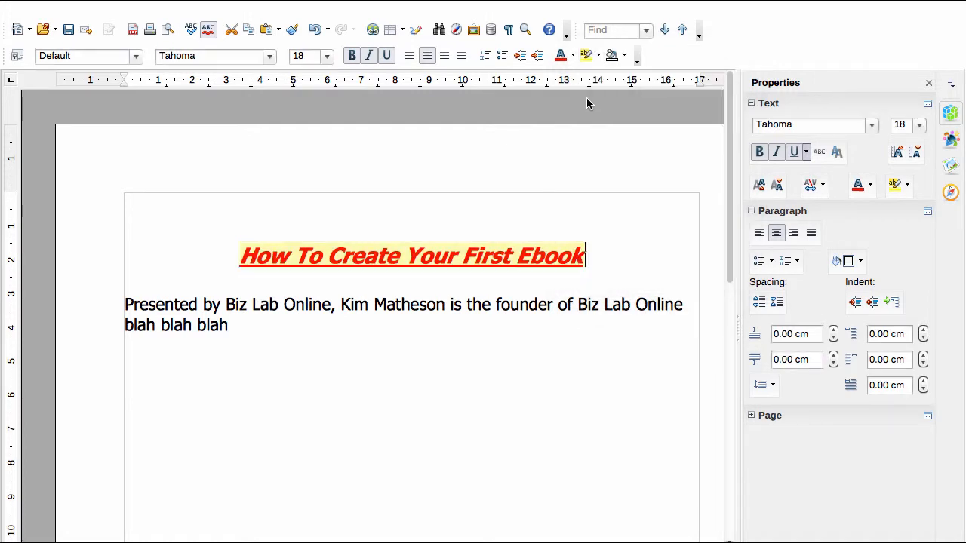
left_click(618, 251)
left_click(306, 358)
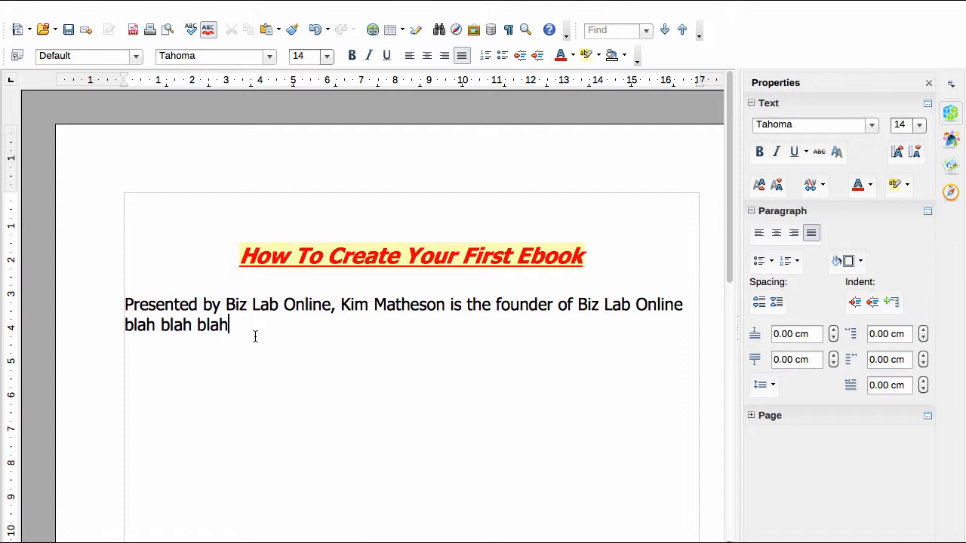
type(".")
key("Return")
key("Return")
type("www.")
key("BackSpace")
key("BackSpace")
key("BackSpace")
key("BackSpace")
type("www.dic")
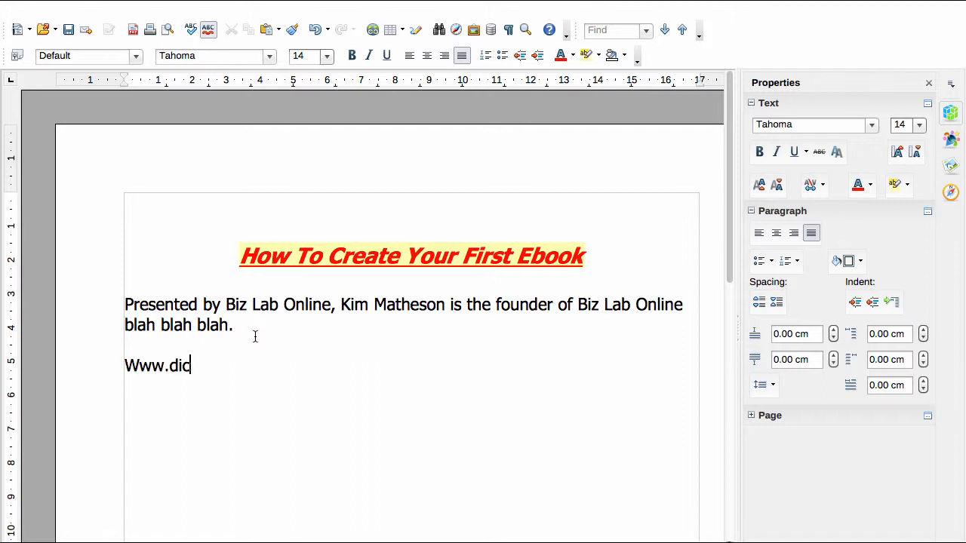
type("tionary.com")
key("Return")
type("www.diction")
key("BackSpace")
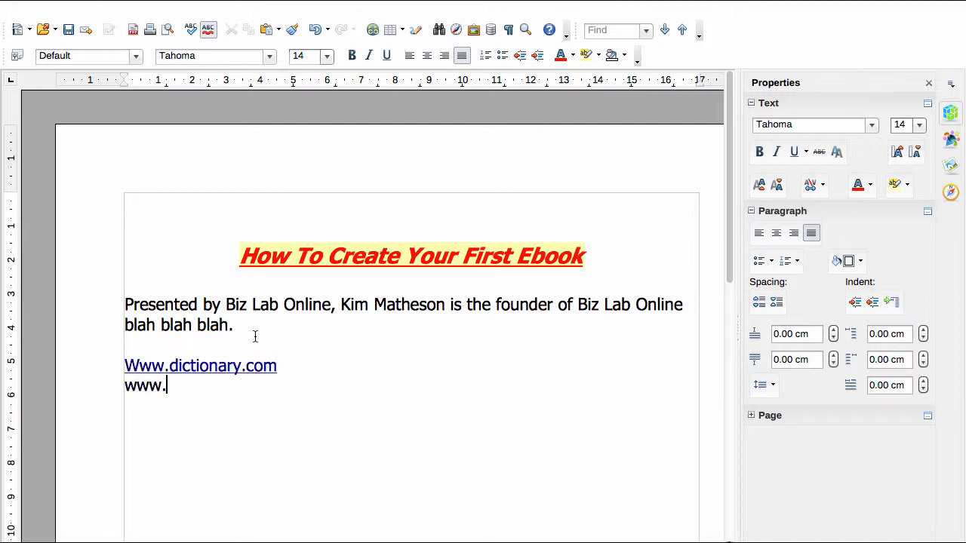
type("thesaurus.com")
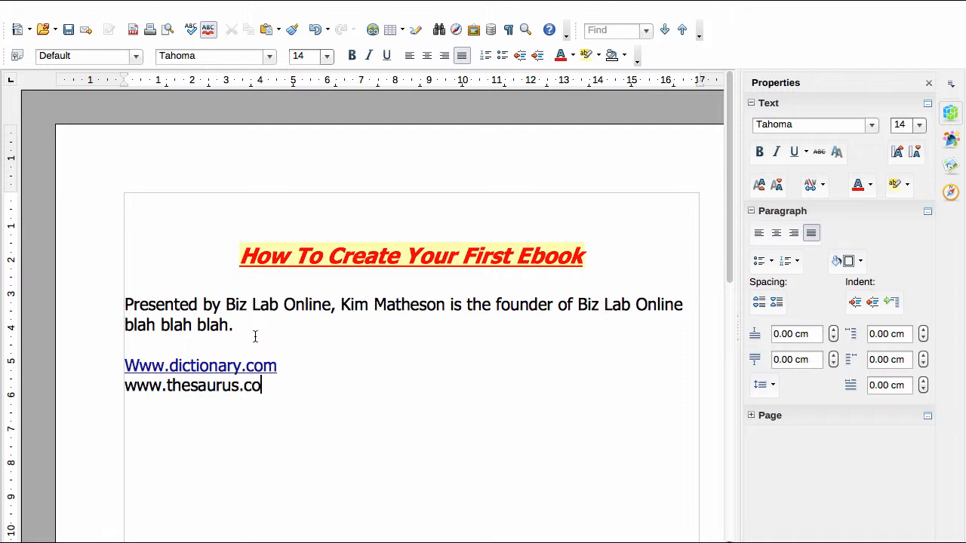
key("Return")
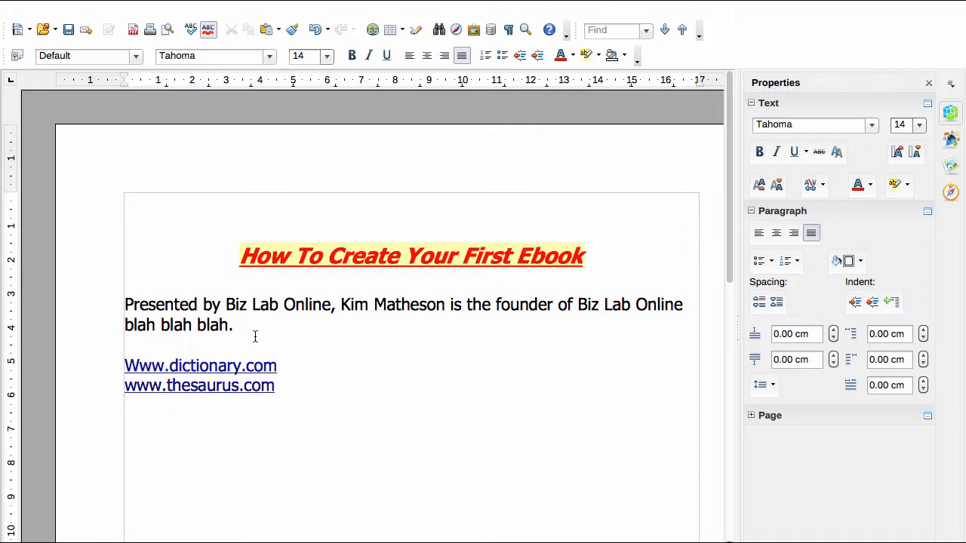
List the font sites google.com/webfonts and dafont.com on separate lines below the thesaurus link
type("google.com")
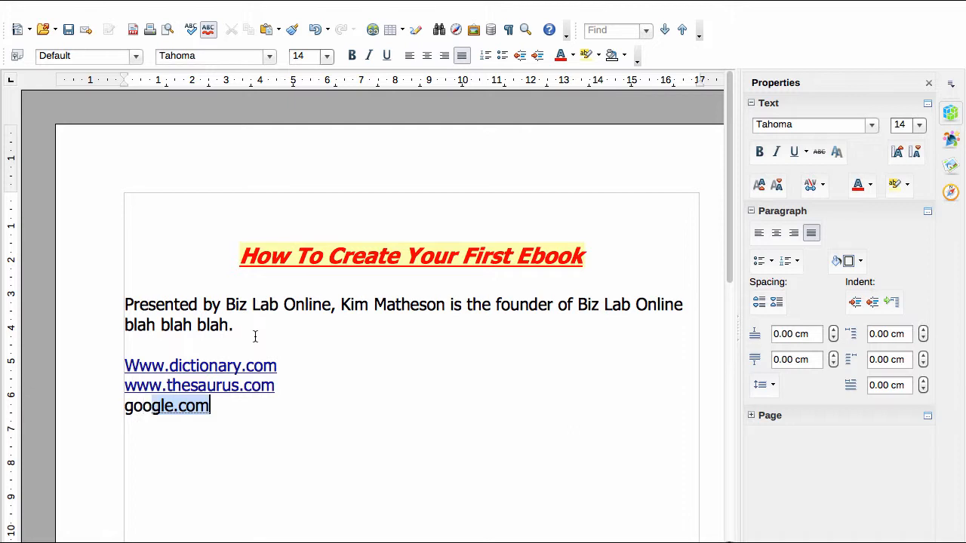
type("/webfon")
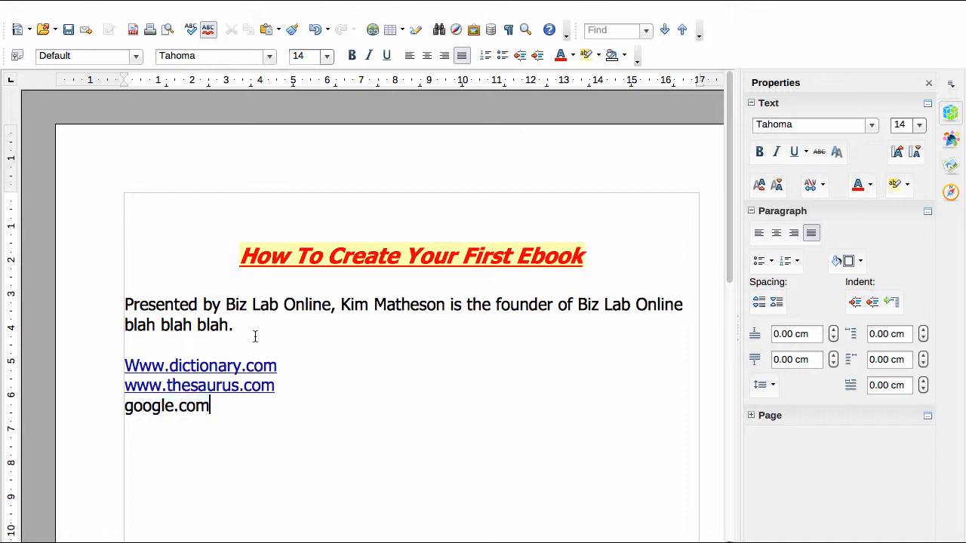
type("ts")
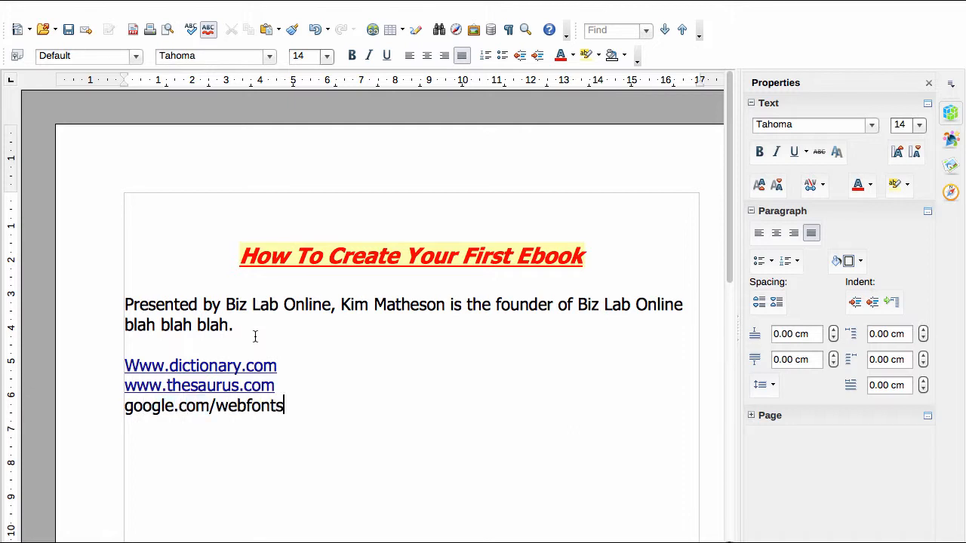
key("Return")
type("dafont.o")
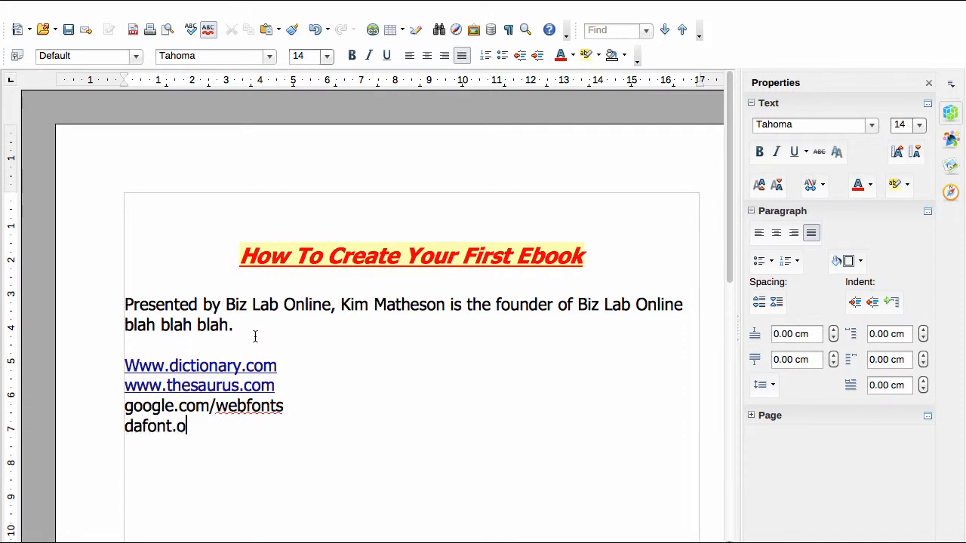
key("BackSpace")
type("com")
key("Return")
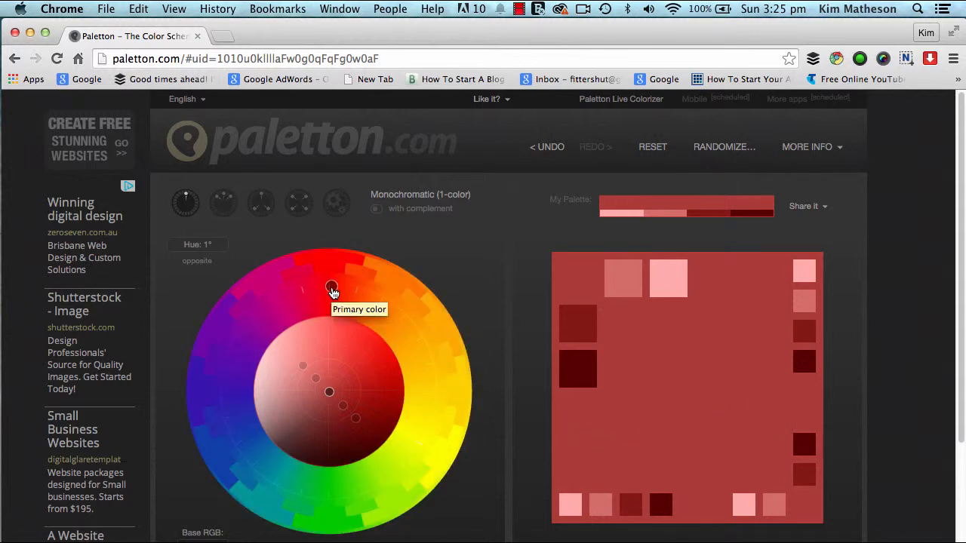
In Paletton in the browser, try a magenta primary color at hue 327° for the monochromatic palette, and set it to red at hue 0°
left_click_drag(332, 289, 270, 305)
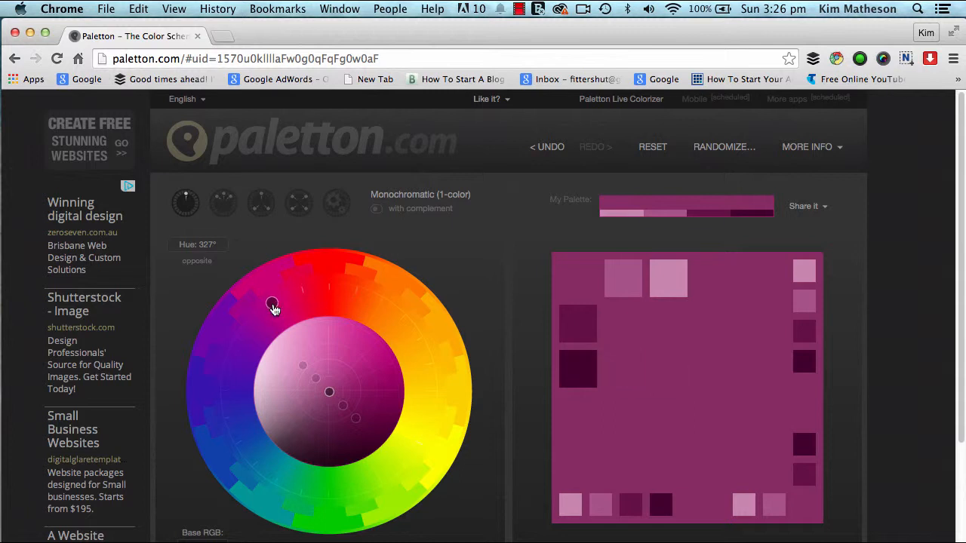
left_click_drag(267, 309, 329, 287)
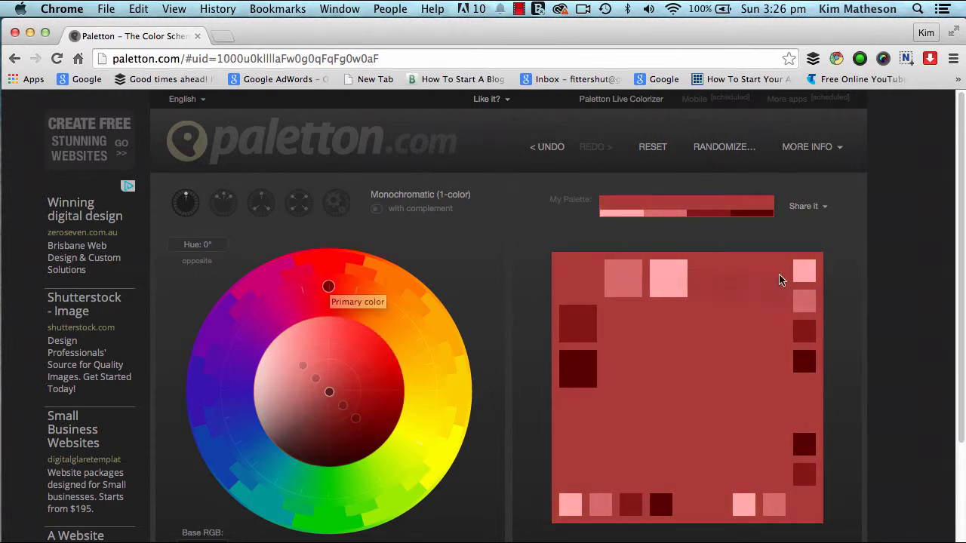